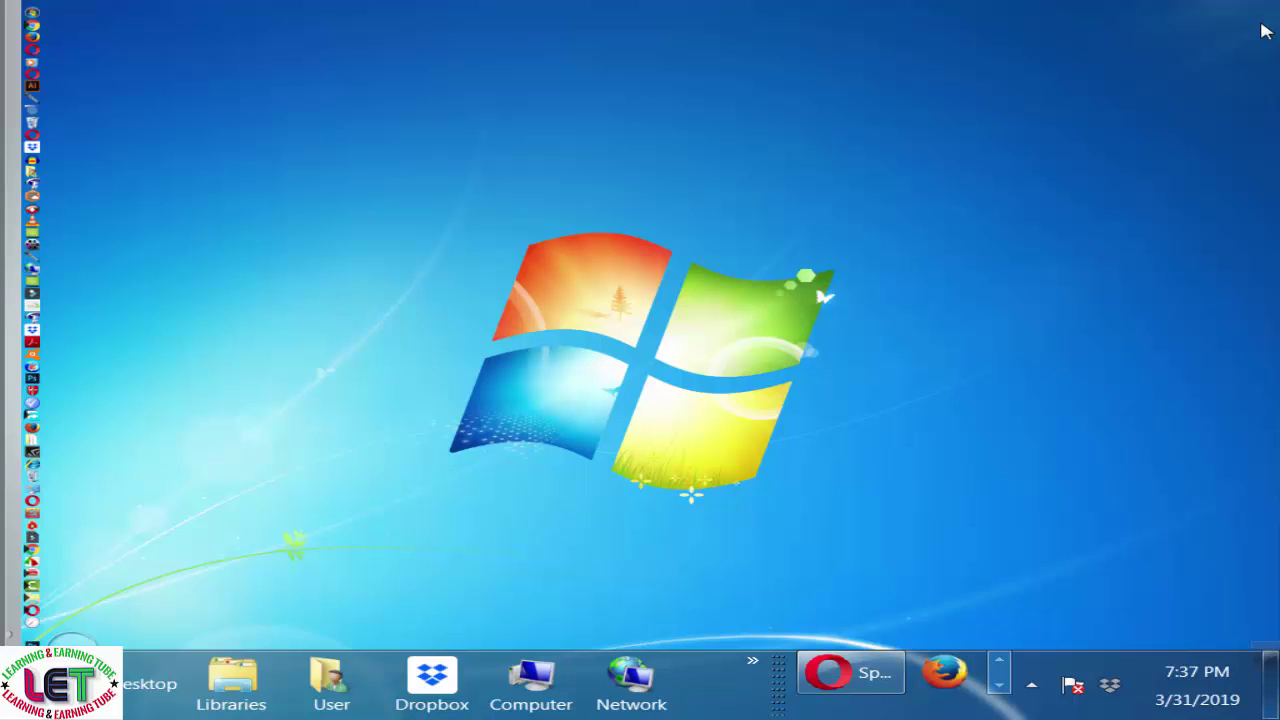
Step: Invoke the Sticky Keys prompt with its keyboard shortcut and turn Sticky Keys on
{"action": "key", "text": "shift"}
{"action": "key", "text": "shift"}
{"action": "key", "text": "shift"}
{"action": "key", "text": "shift"}
{"action": "key", "text": "shift"}
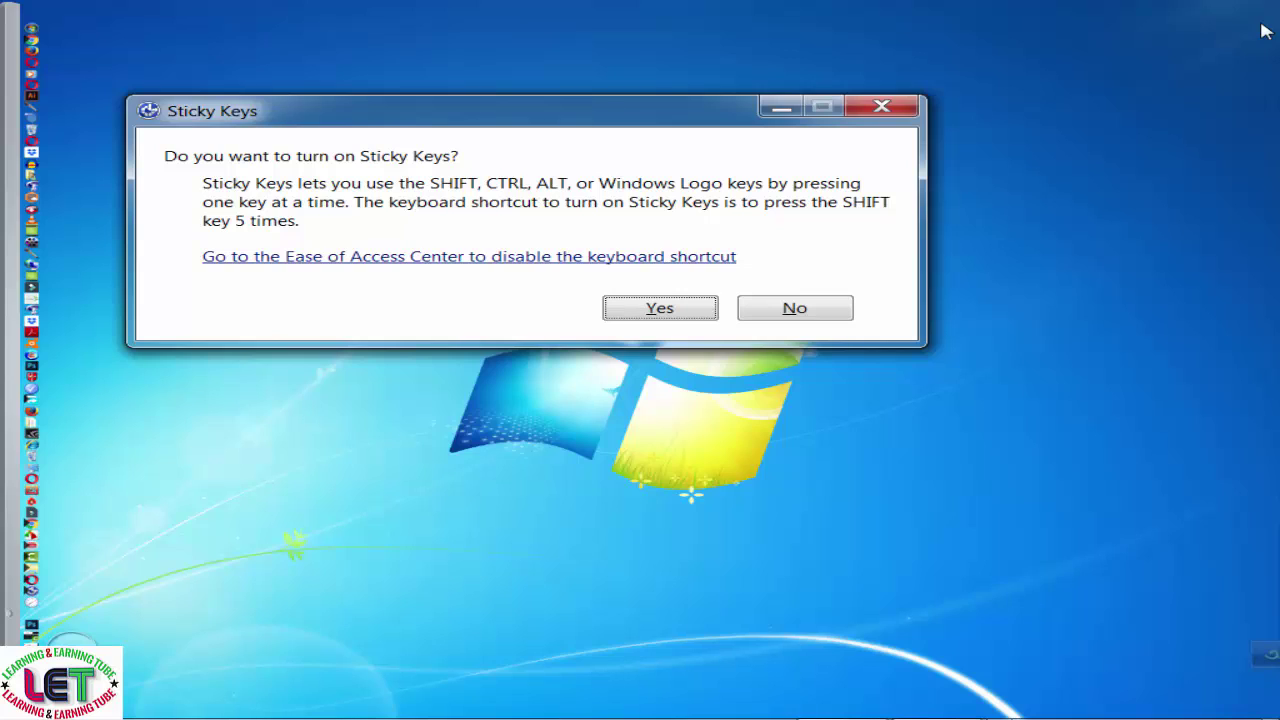
{"action": "left_click_drag", "start_coordinate": [705, 112], "coordinate": [776, 70]}
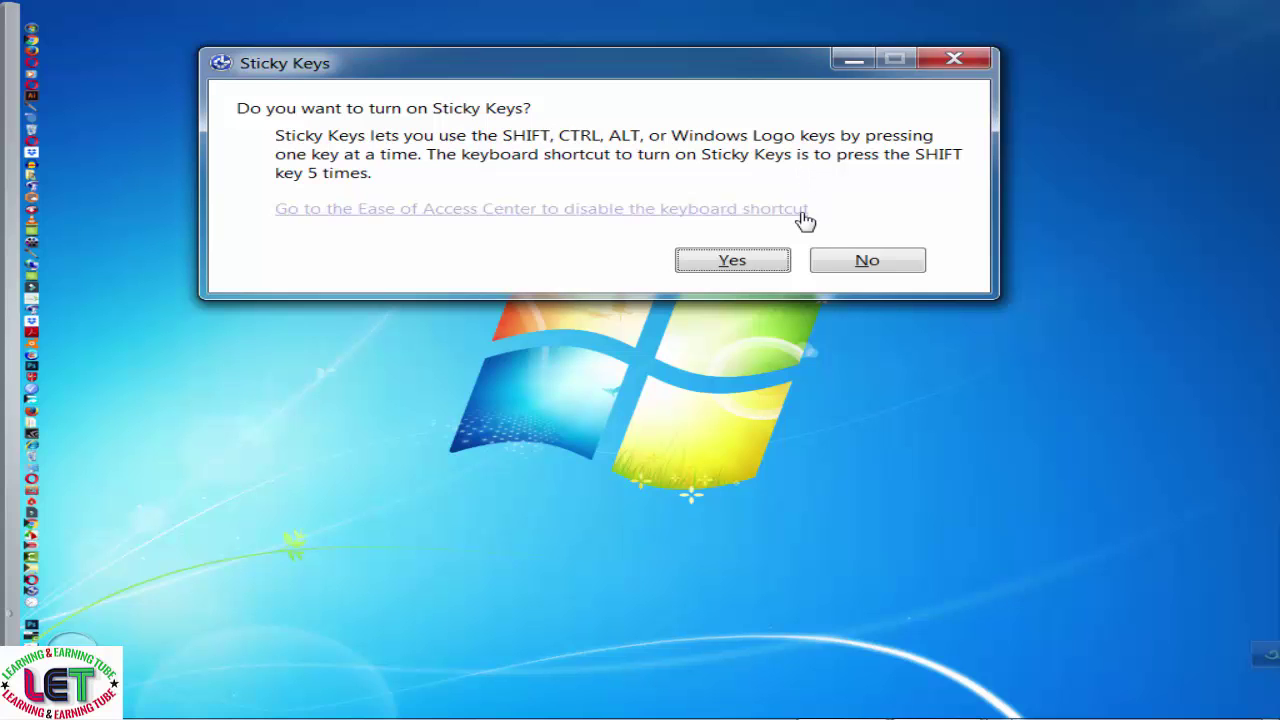
{"action": "left_click", "coordinate": [738, 266]}
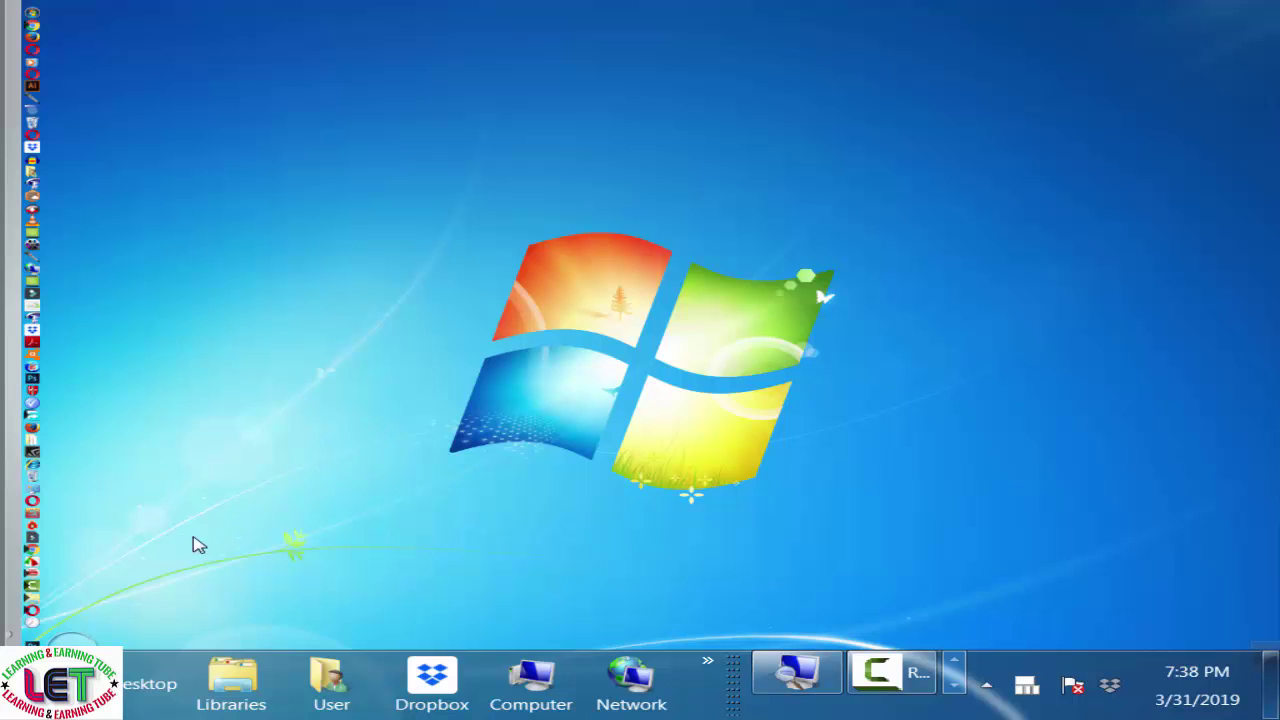
Step: Open Microsoft Office Word 2007 and reposition and widen its window on the desktop
{"action": "left_click", "coordinate": [40, 684]}
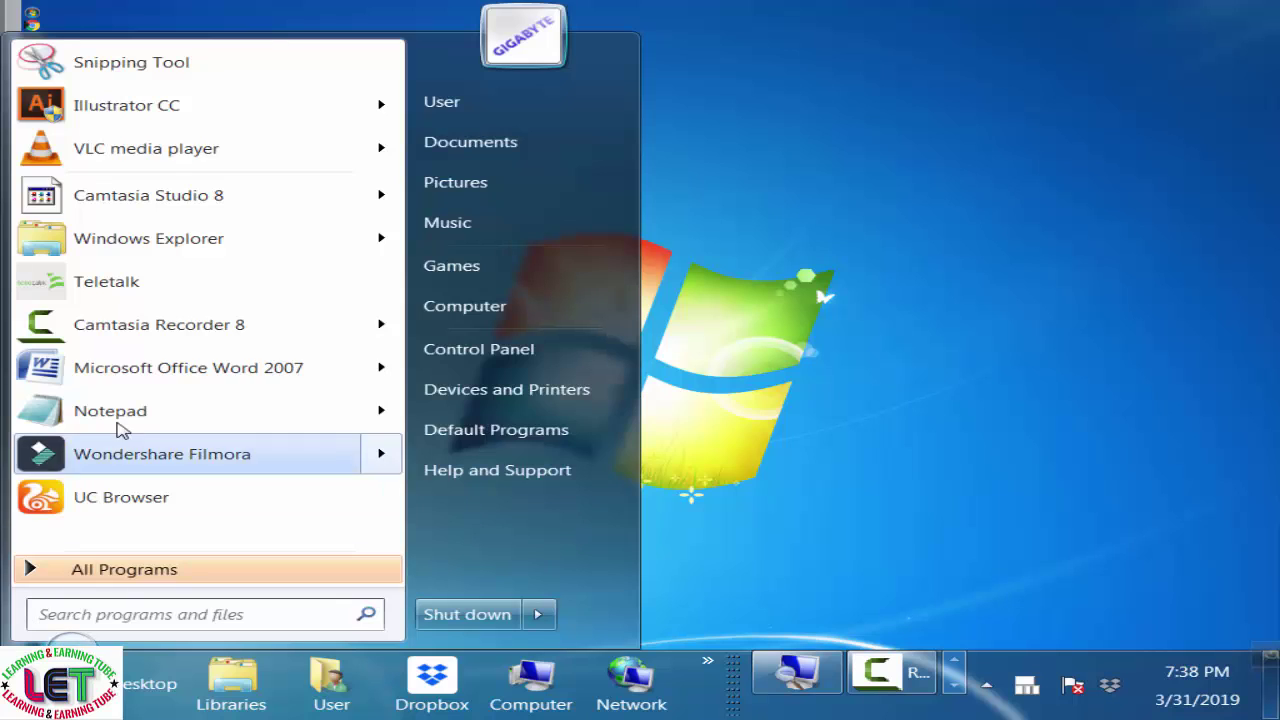
{"action": "right_click", "coordinate": [150, 368]}
{"action": "left_click", "coordinate": [214, 375]}
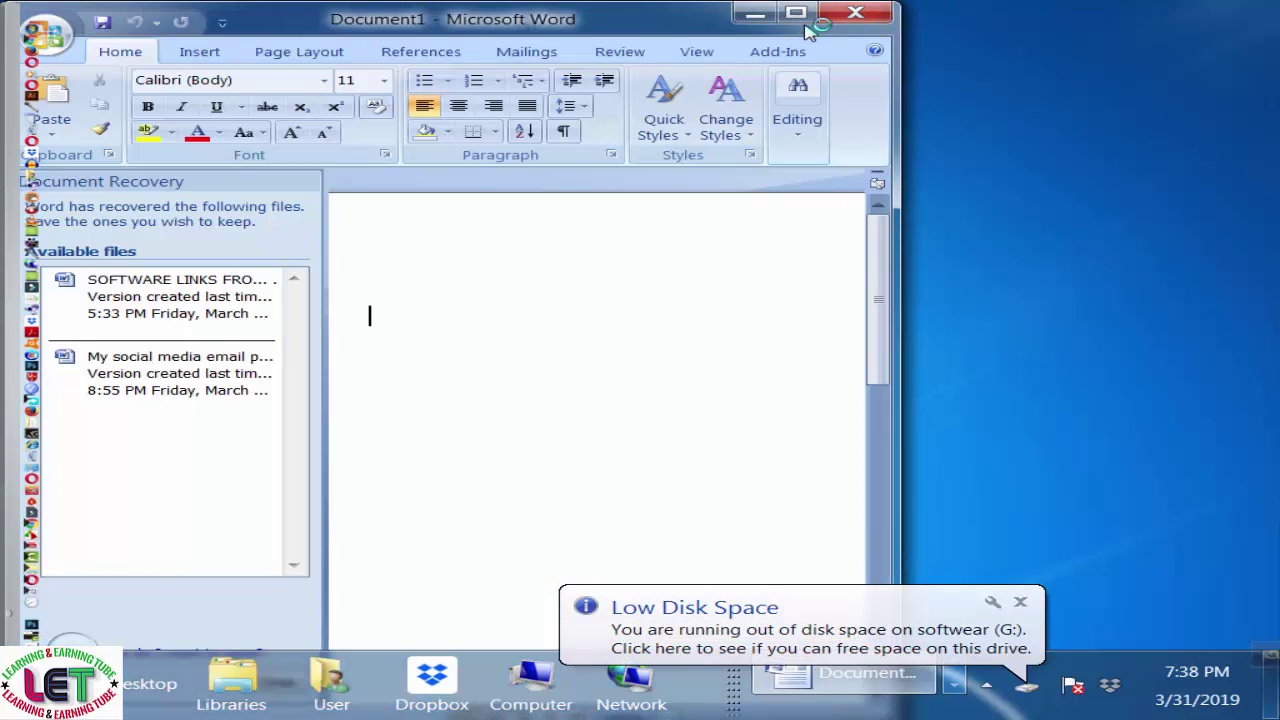
{"action": "left_click_drag", "start_coordinate": [672, 28], "coordinate": [786, 28]}
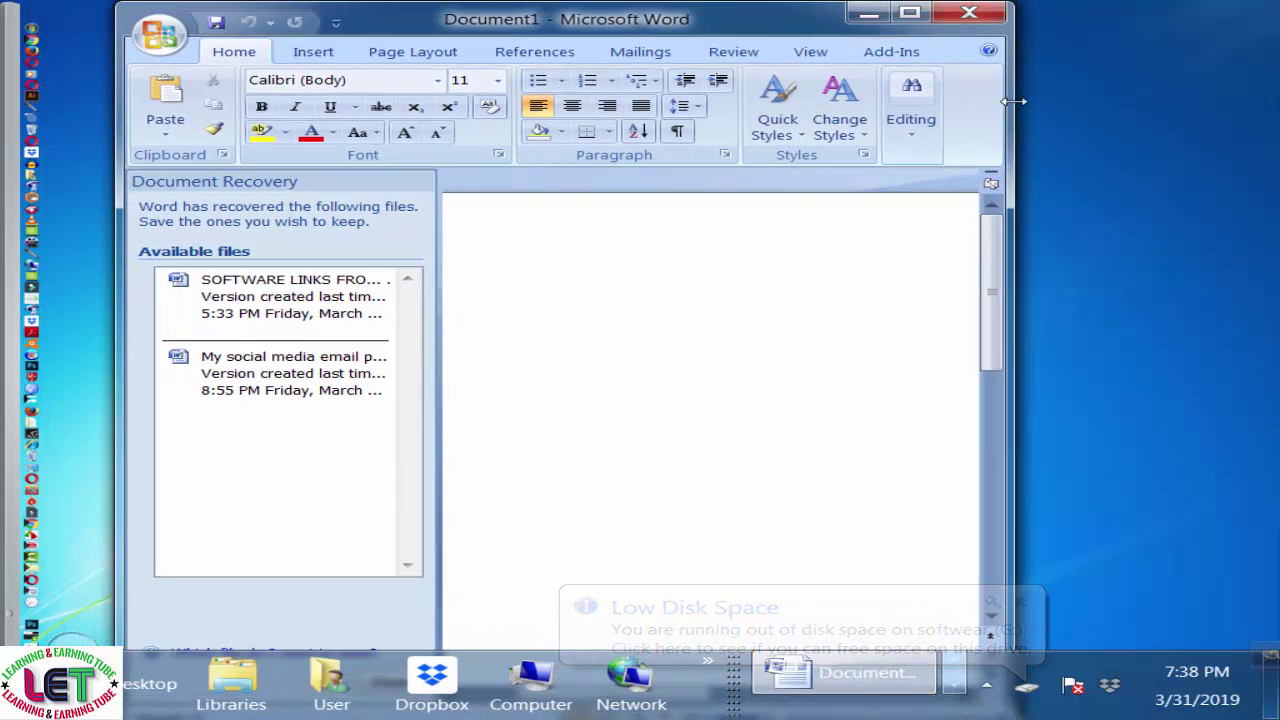
{"action": "left_click_drag", "start_coordinate": [1020, 94], "coordinate": [1200, 97]}
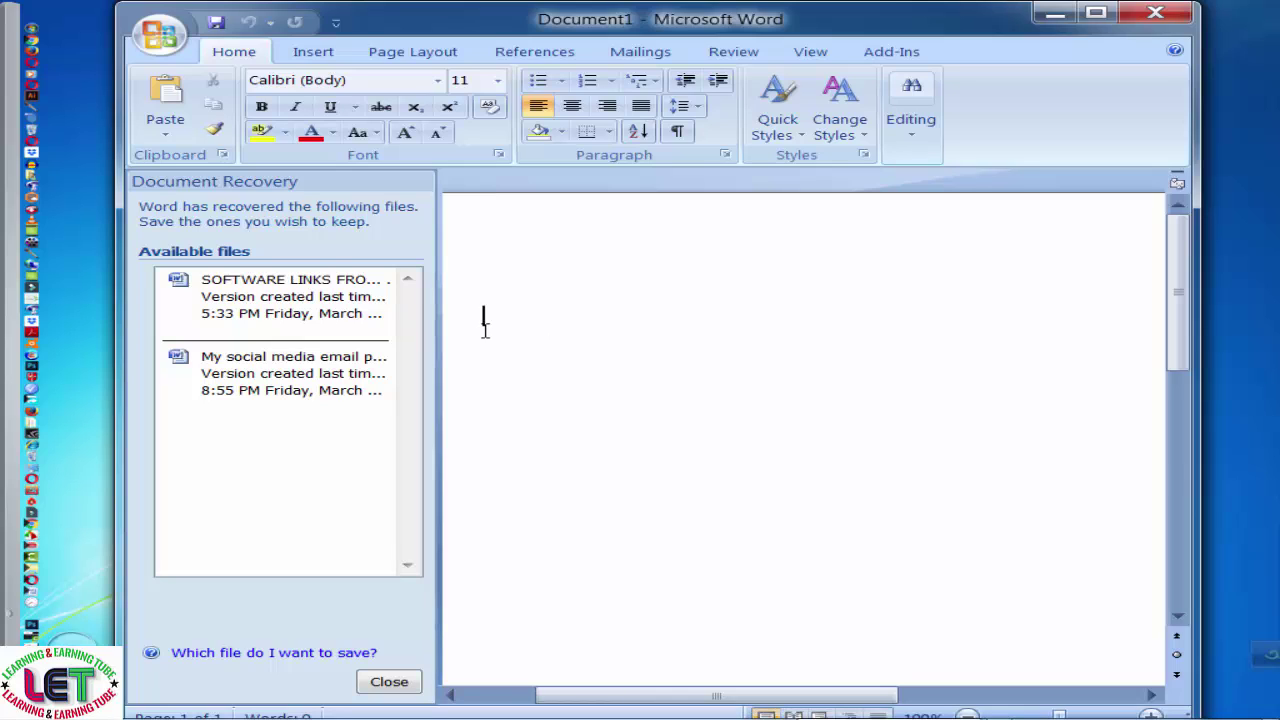
Step: Enter the line "aaaaaaaaaaaaaaaaaaa", set all the text to font size 22, and start a new line below it
{"action": "type", "text": "aaaaaaaaaaaaaaaaaaa"}
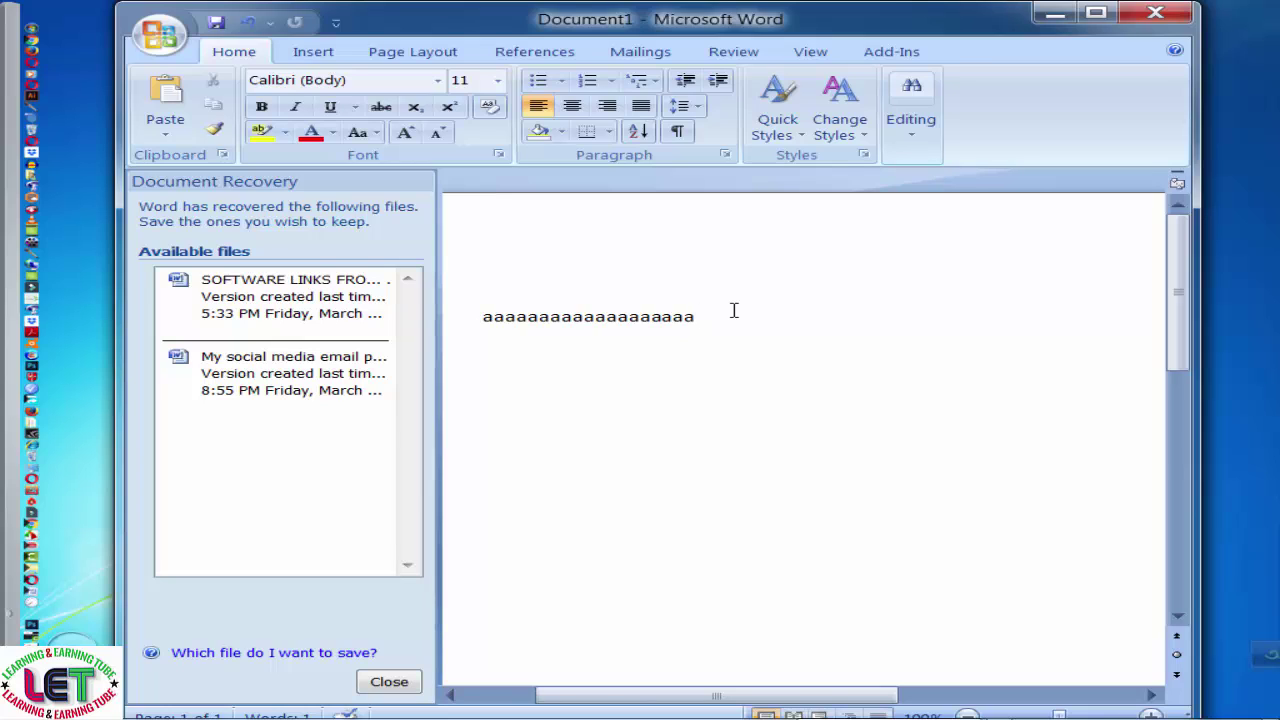
{"action": "key", "text": "shift+Left"}
{"action": "key", "text": "shift+Left"}
{"action": "key", "text": "shift+Left"}
{"action": "key", "text": "shift+Left"}
{"action": "key", "text": "shift+Left"}
{"action": "key", "text": "shift+Left"}
{"action": "key", "text": "shift+Left"}
{"action": "key", "text": "shift+Left"}
{"action": "key", "text": "shift+Left"}
{"action": "key", "text": "shift+Left"}
{"action": "key", "text": "shift+Left"}
{"action": "key", "text": "shift+Left"}
{"action": "key", "text": "shift+Left"}
{"action": "key", "text": "shift+Left"}
{"action": "key", "text": "shift+Left"}
{"action": "key", "text": "shift+Left"}
{"action": "key", "text": "shift+Left"}
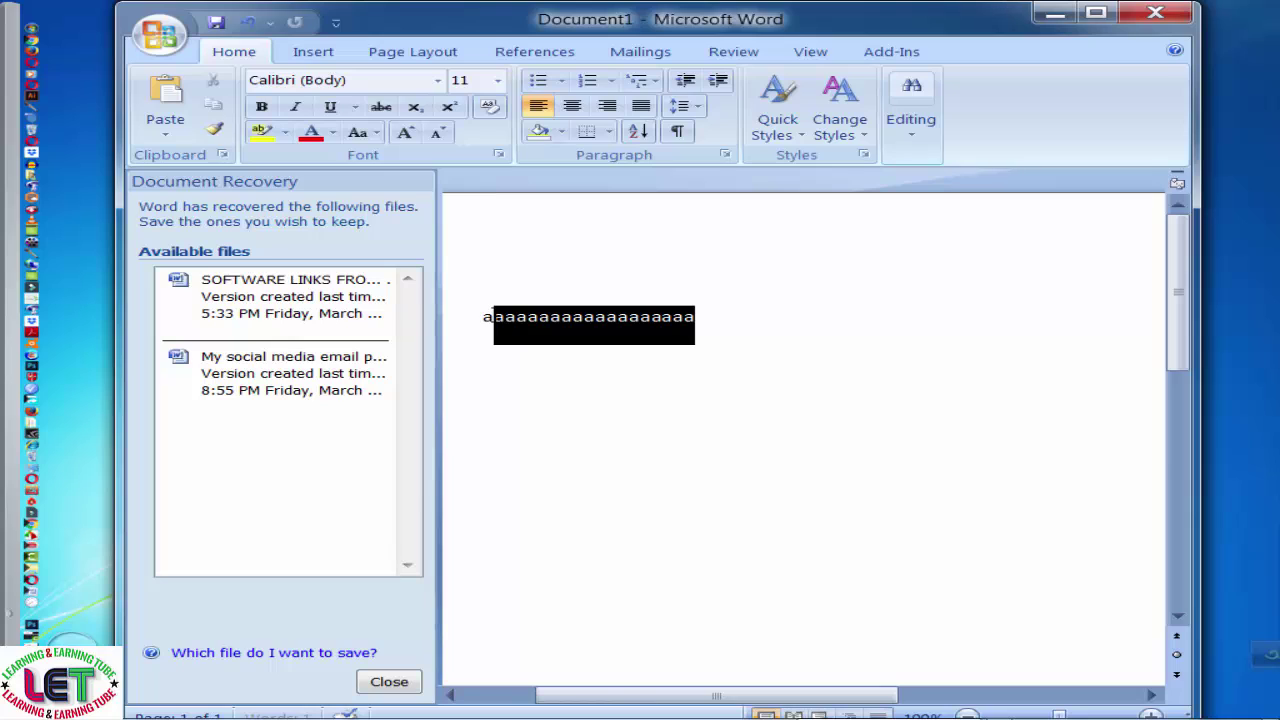
{"action": "key", "text": "ctrl+a"}
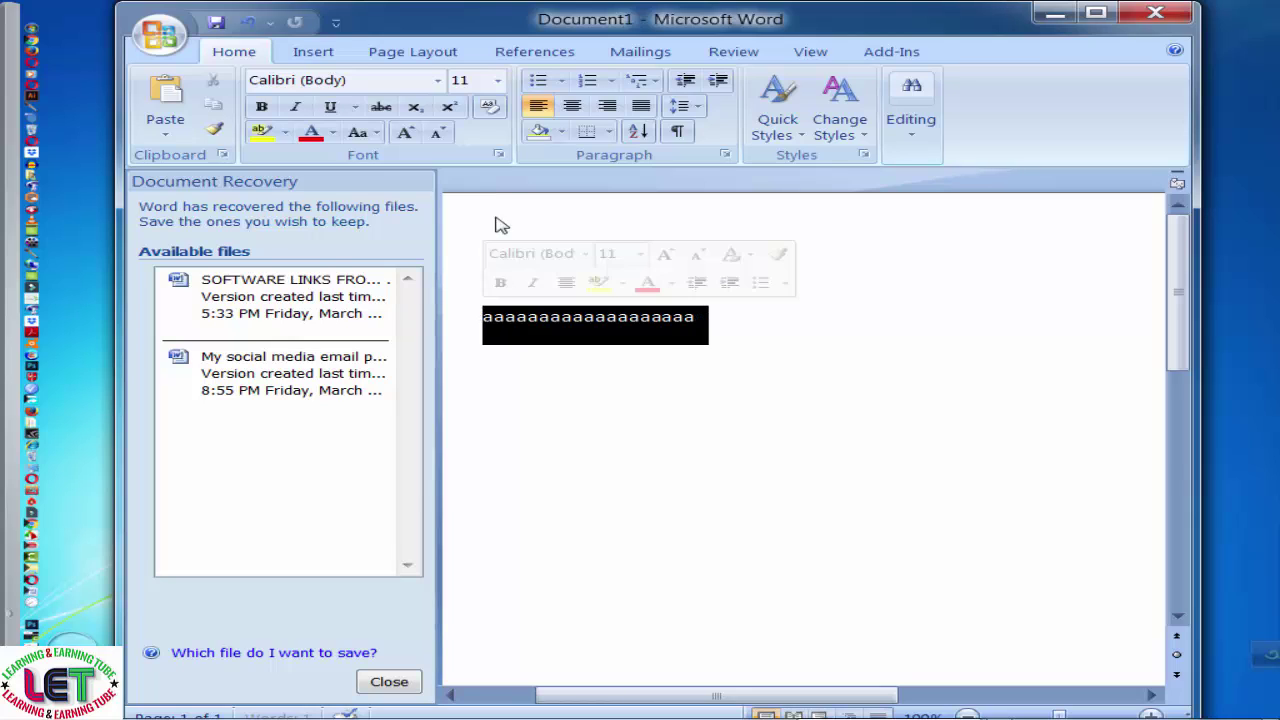
{"action": "left_click", "coordinate": [497, 87]}
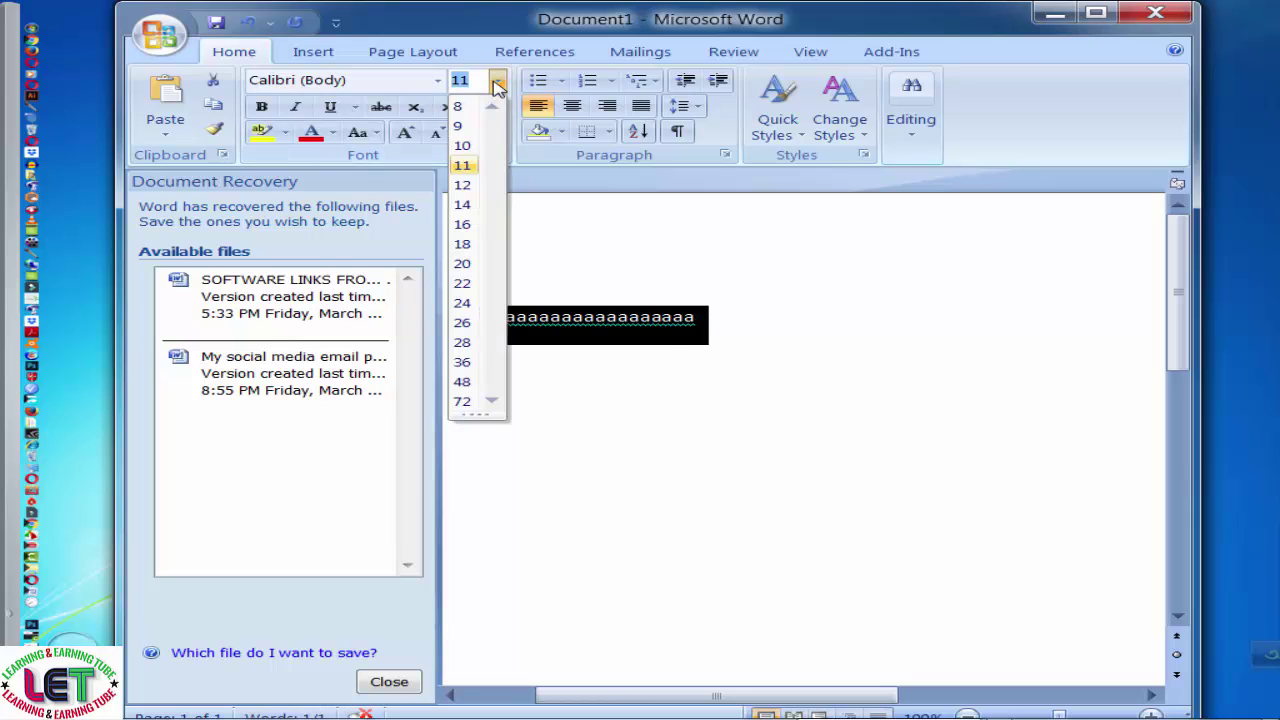
{"action": "left_click", "coordinate": [463, 285]}
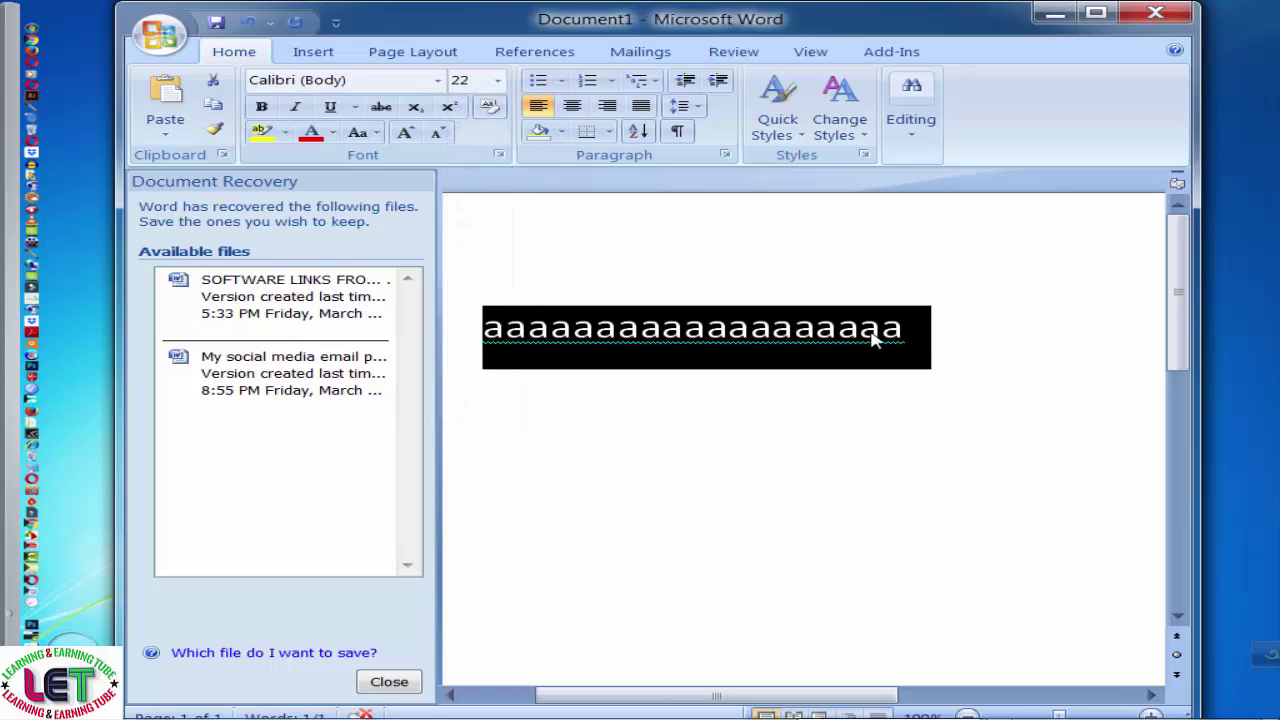
{"action": "left_click", "coordinate": [903, 327]}
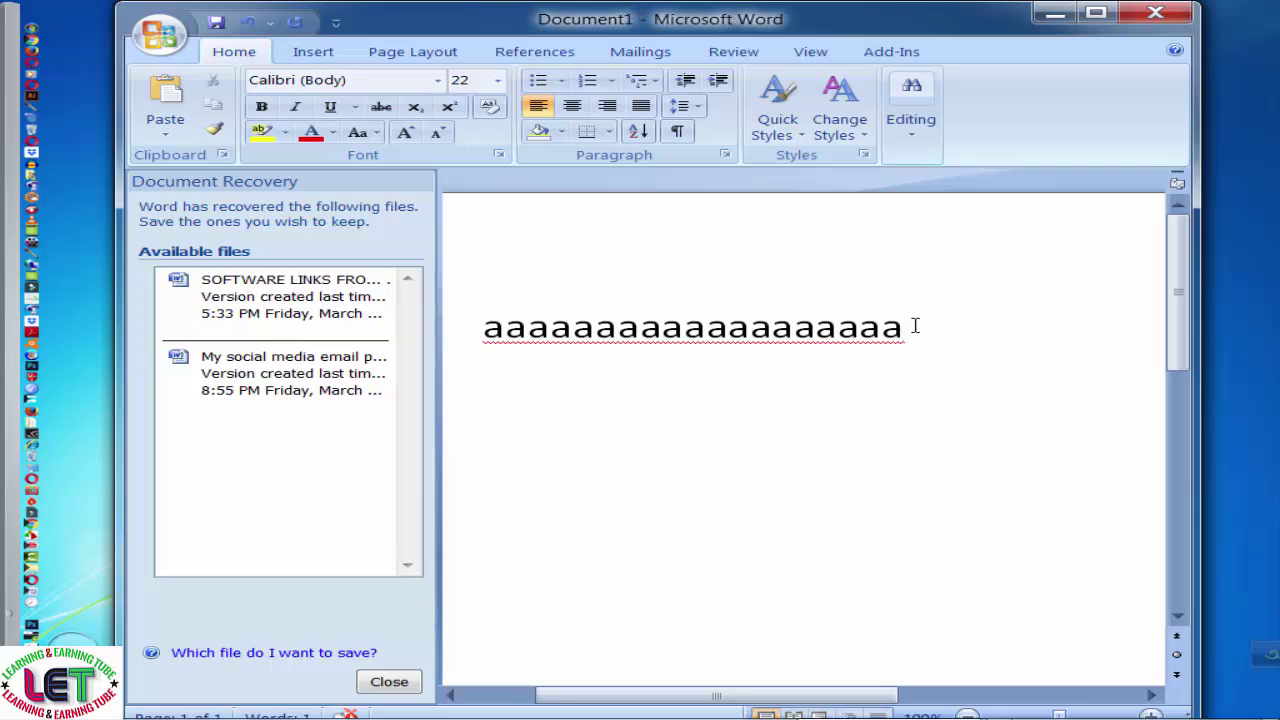
{"action": "key", "text": "Return"}
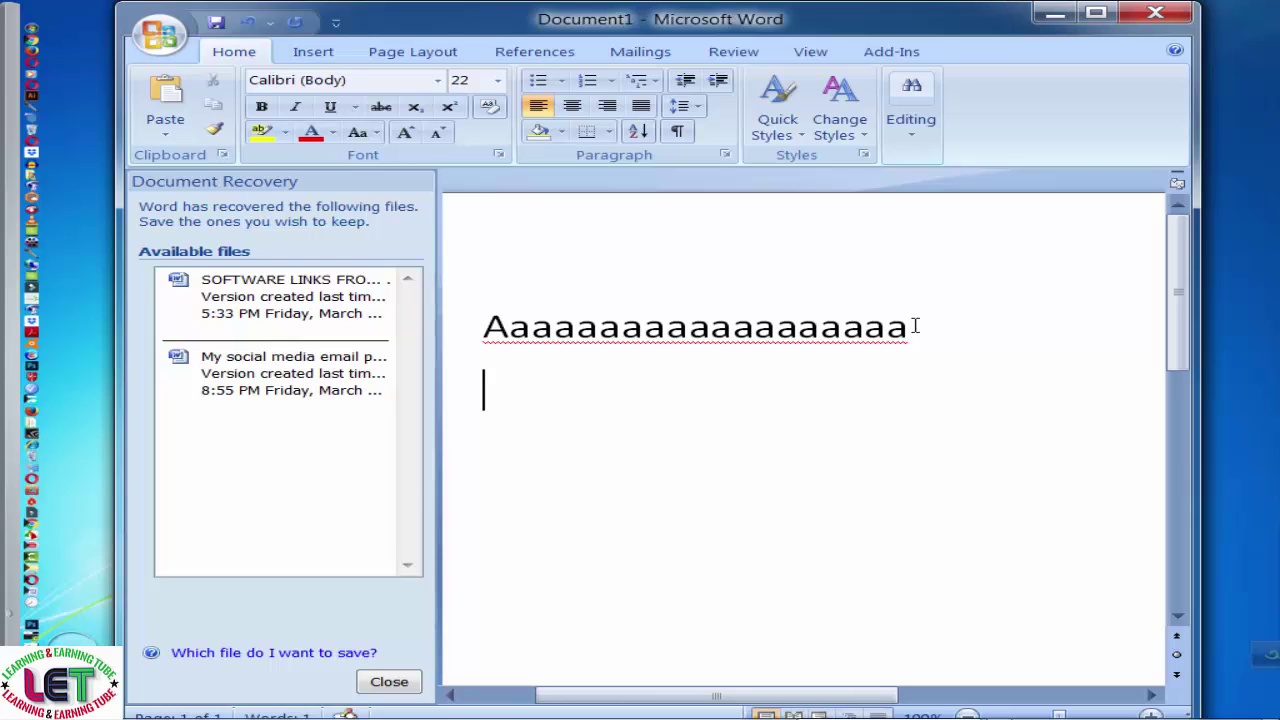
Step: Open the Set up Sticky Keys settings at normal Magnifier zoom and move the window clear of the Word document
{"action": "mouse_move", "coordinate": [370, 712]}
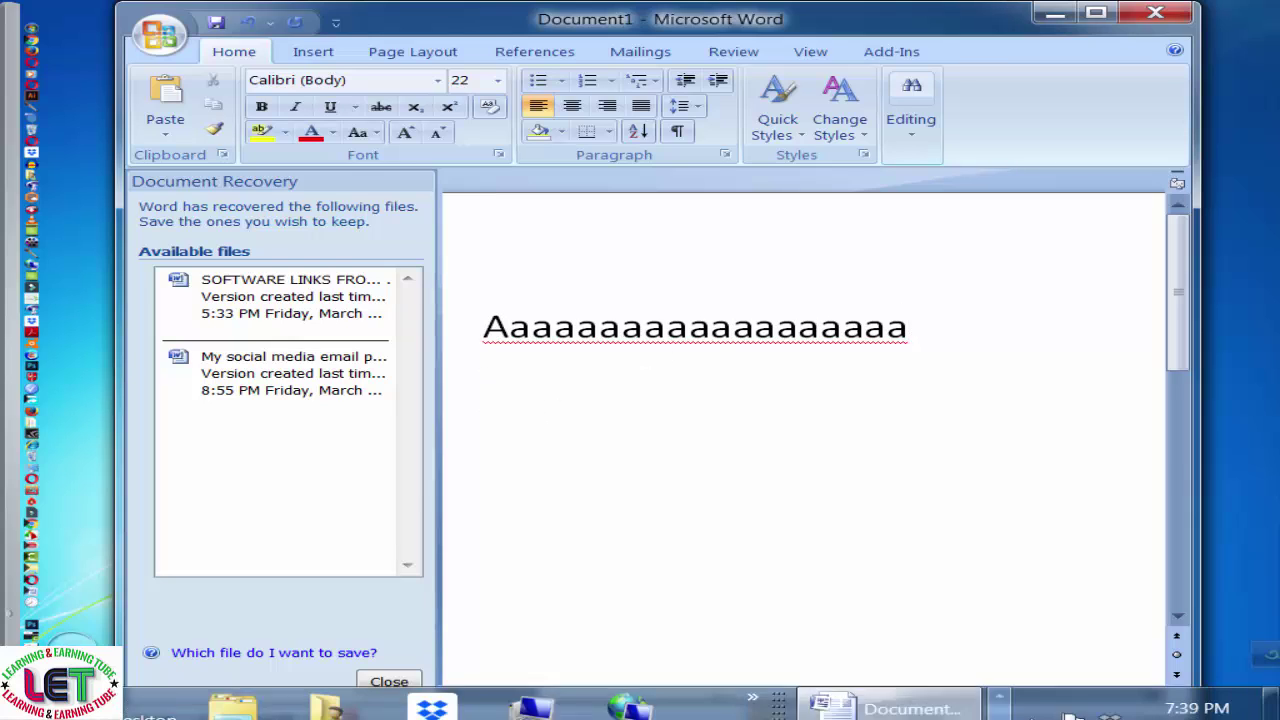
{"action": "left_click", "coordinate": [1031, 685]}
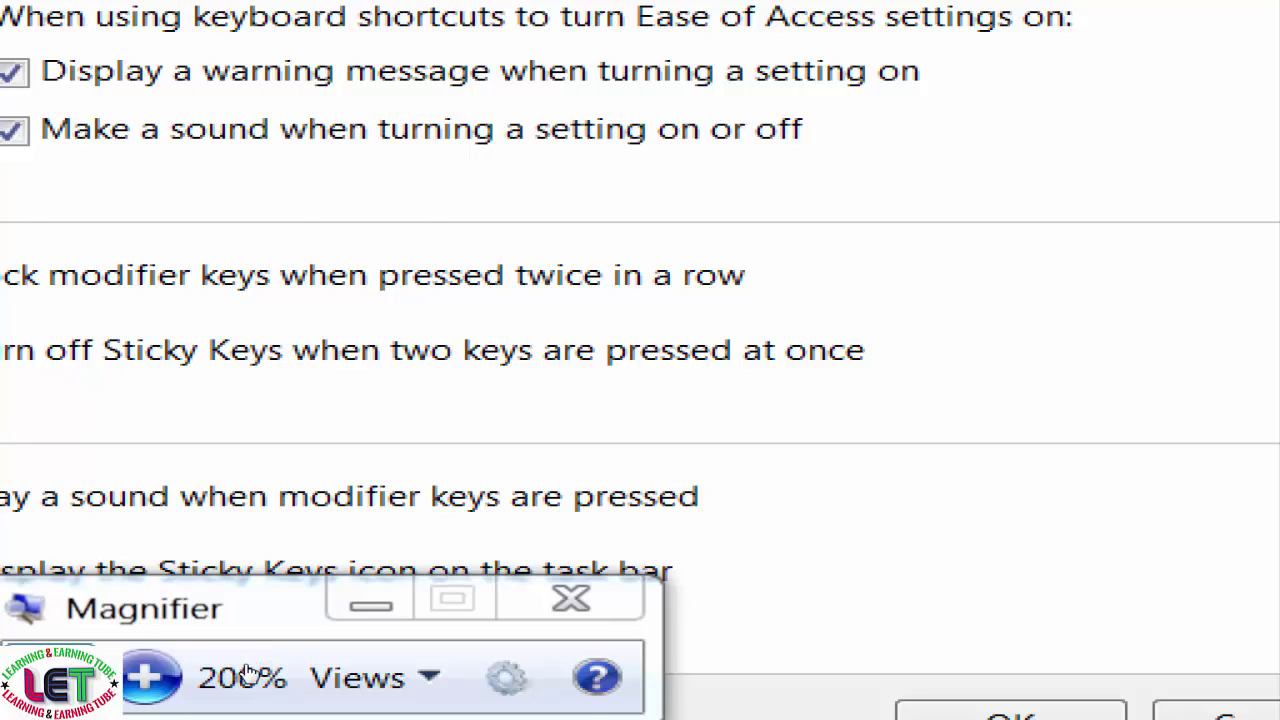
{"action": "left_click", "coordinate": [55, 678]}
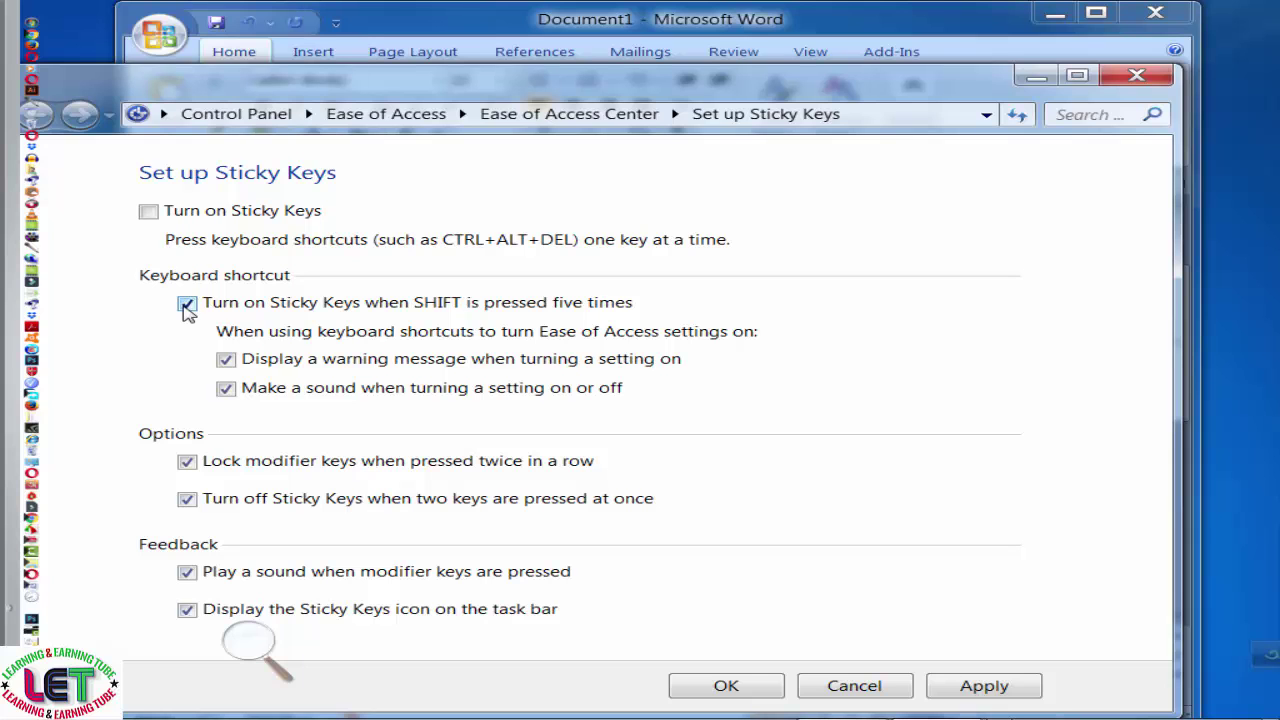
{"action": "left_click_drag", "start_coordinate": [450, 101], "coordinate": [528, 523]}
Step: Return to the Word document, enter a second line of lowercase a's, and start another line
{"action": "left_click", "coordinate": [573, 287]}
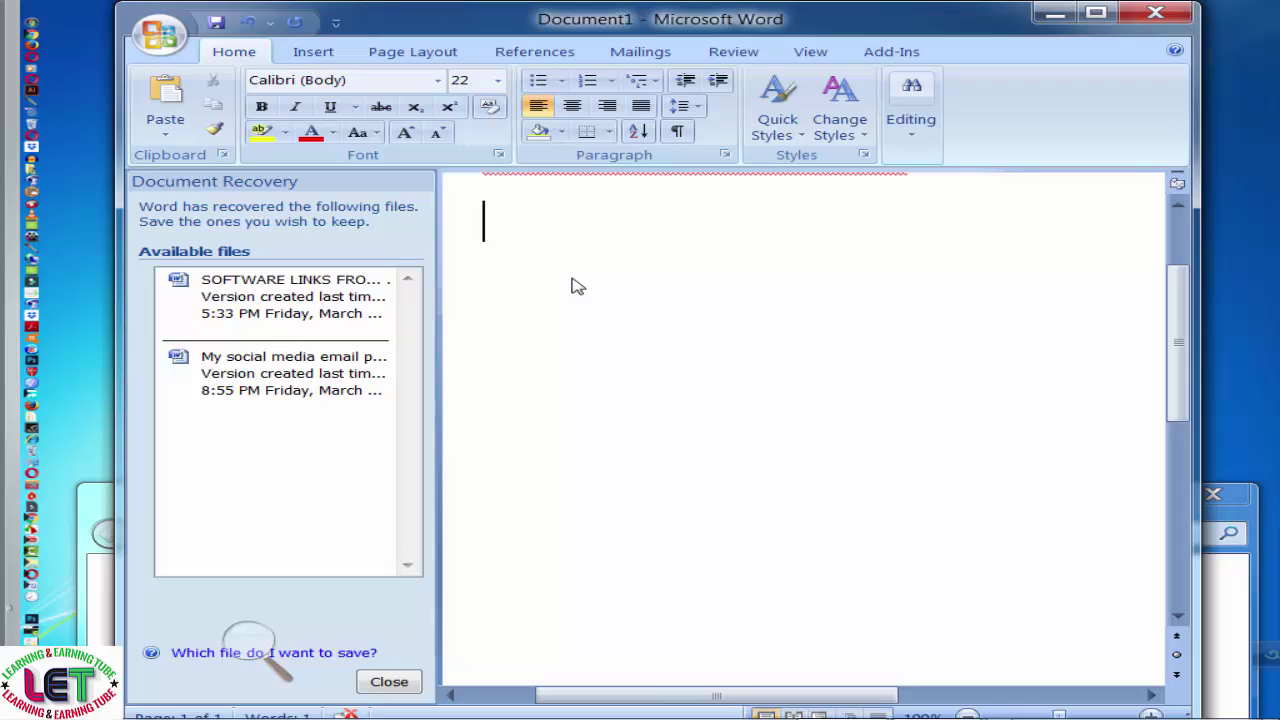
{"action": "type", "text": "aa"}
{"action": "type", "text": "aaaaaaa"}
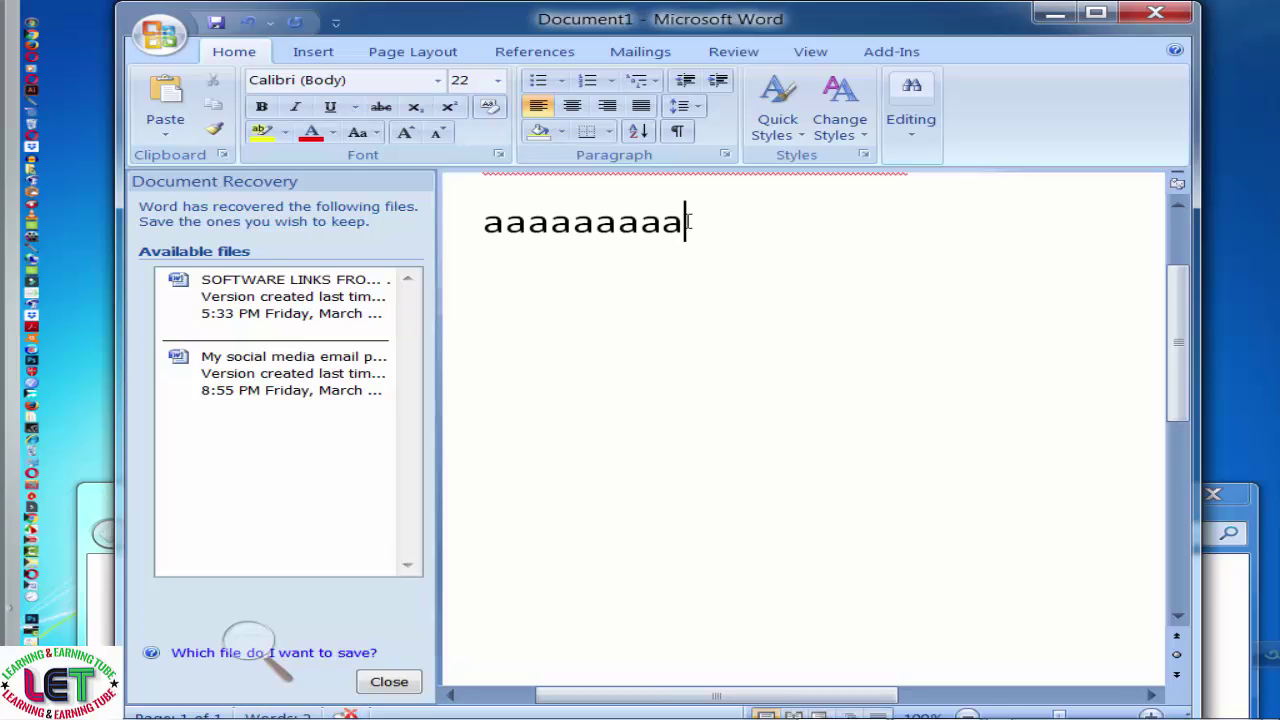
{"action": "type", "text": "aaaaaaaaa"}
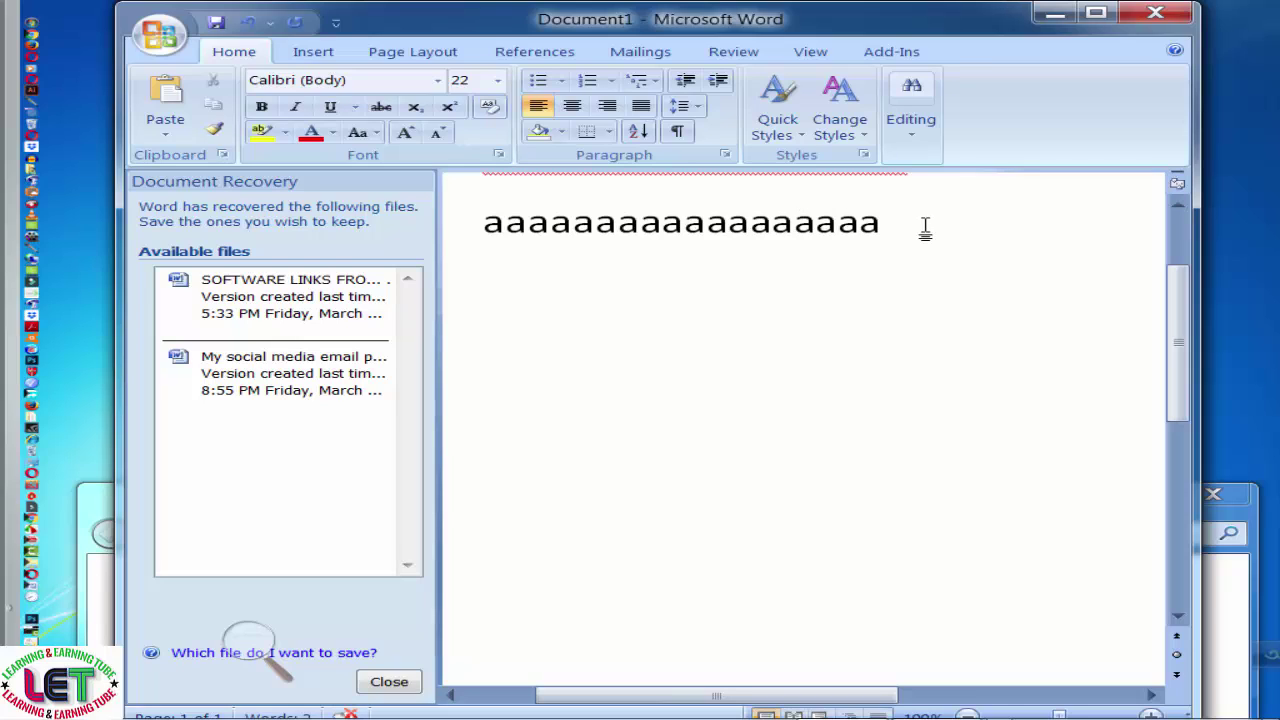
{"action": "key", "text": "Return"}
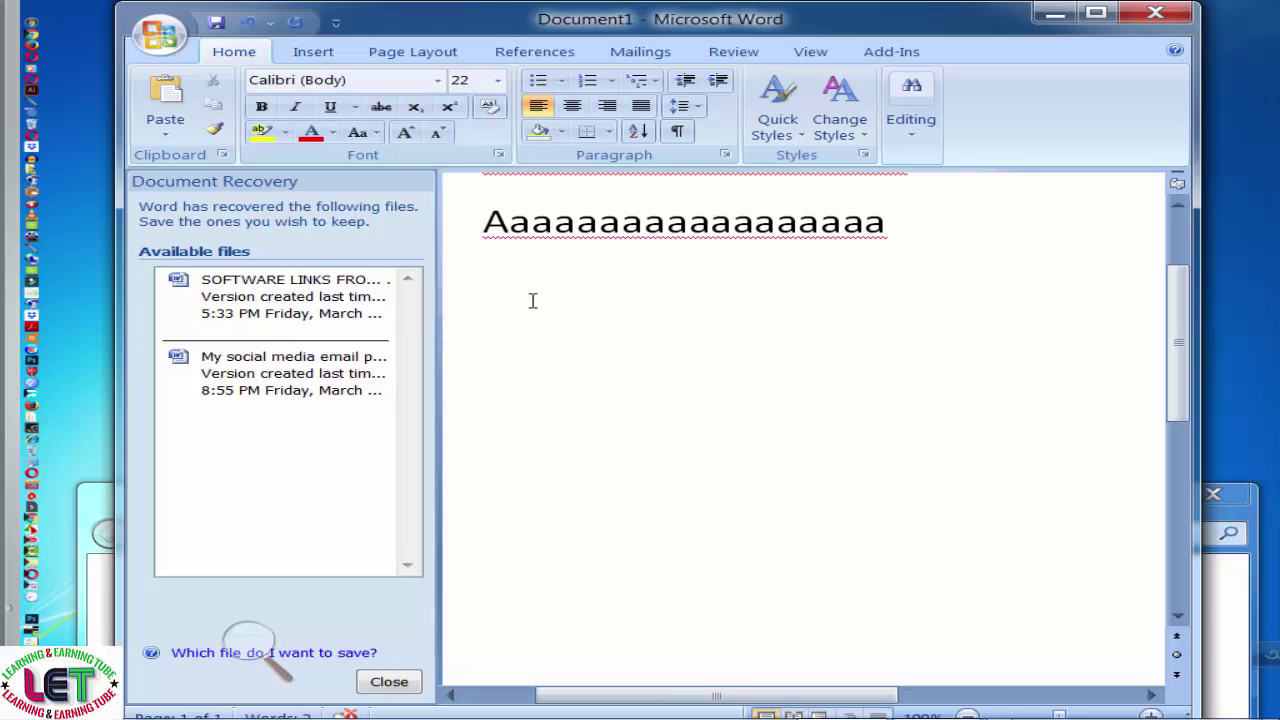
Step: Bring the Set up Sticky Keys window beside the document text and enable Turn on Sticky Keys
{"action": "left_click", "coordinate": [250, 648]}
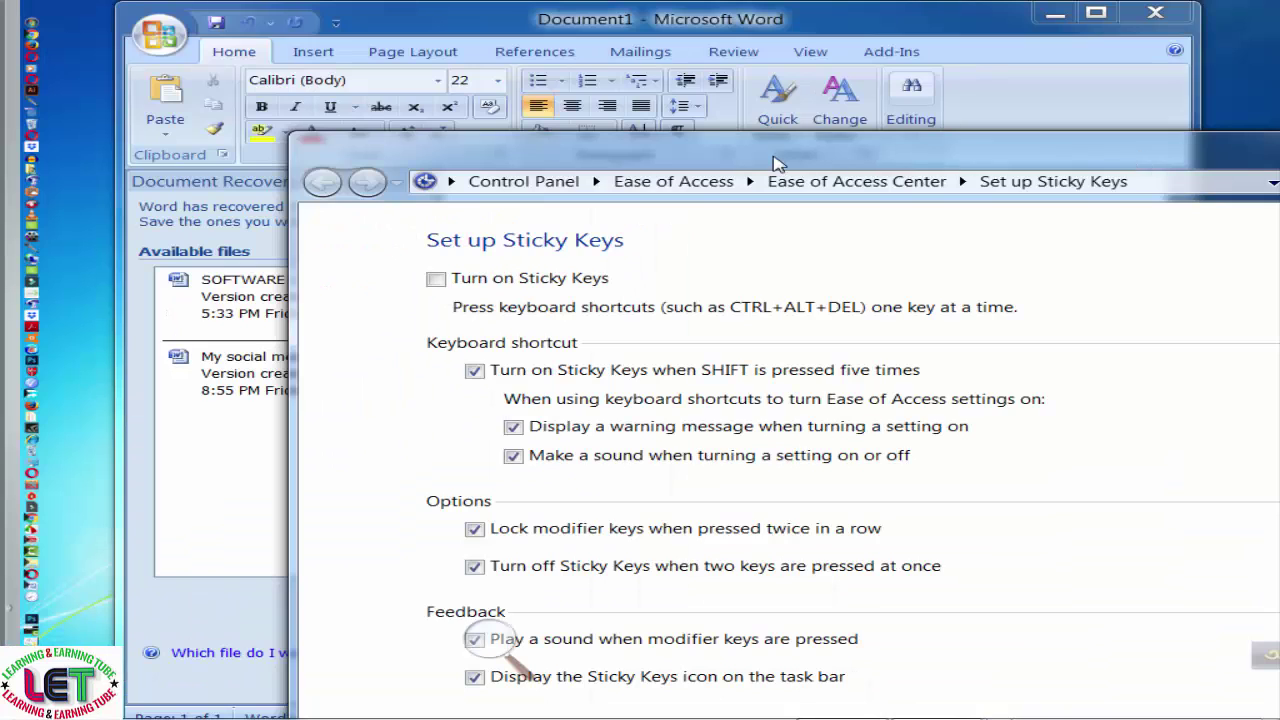
{"action": "left_click_drag", "start_coordinate": [885, 138], "coordinate": [1177, 106]}
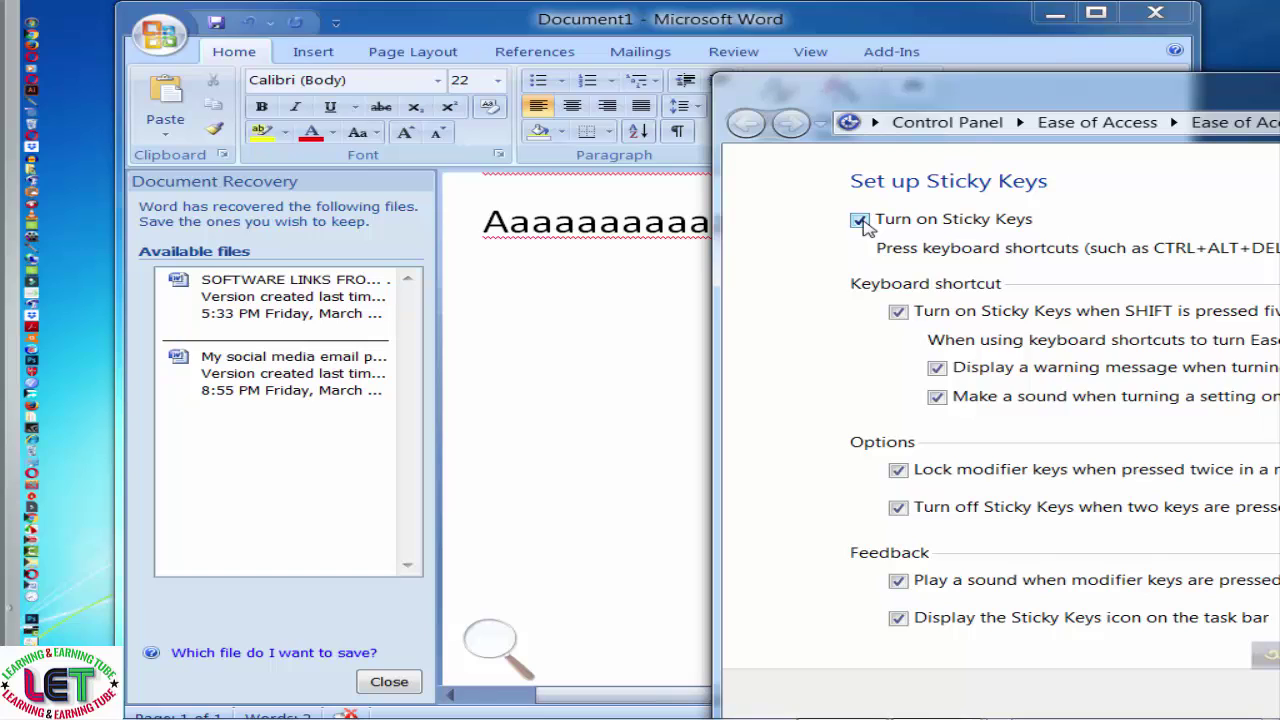
Step: Enter "aaa" on the third line of the document and replace it with a row of s's
{"action": "left_click", "coordinate": [543, 297]}
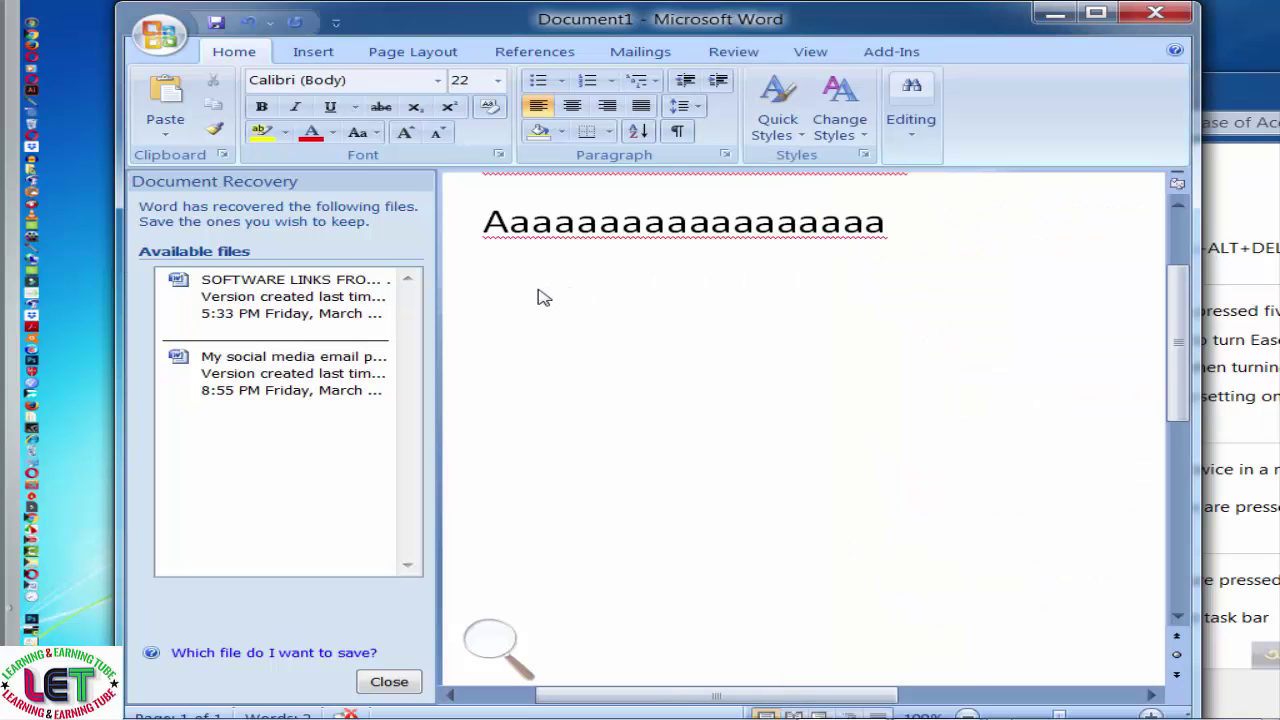
{"action": "type", "text": "aaa"}
{"action": "key", "text": "shift+Left"}
{"action": "key", "text": "shift+Left"}
{"action": "triple_click", "coordinate": [543, 294]}
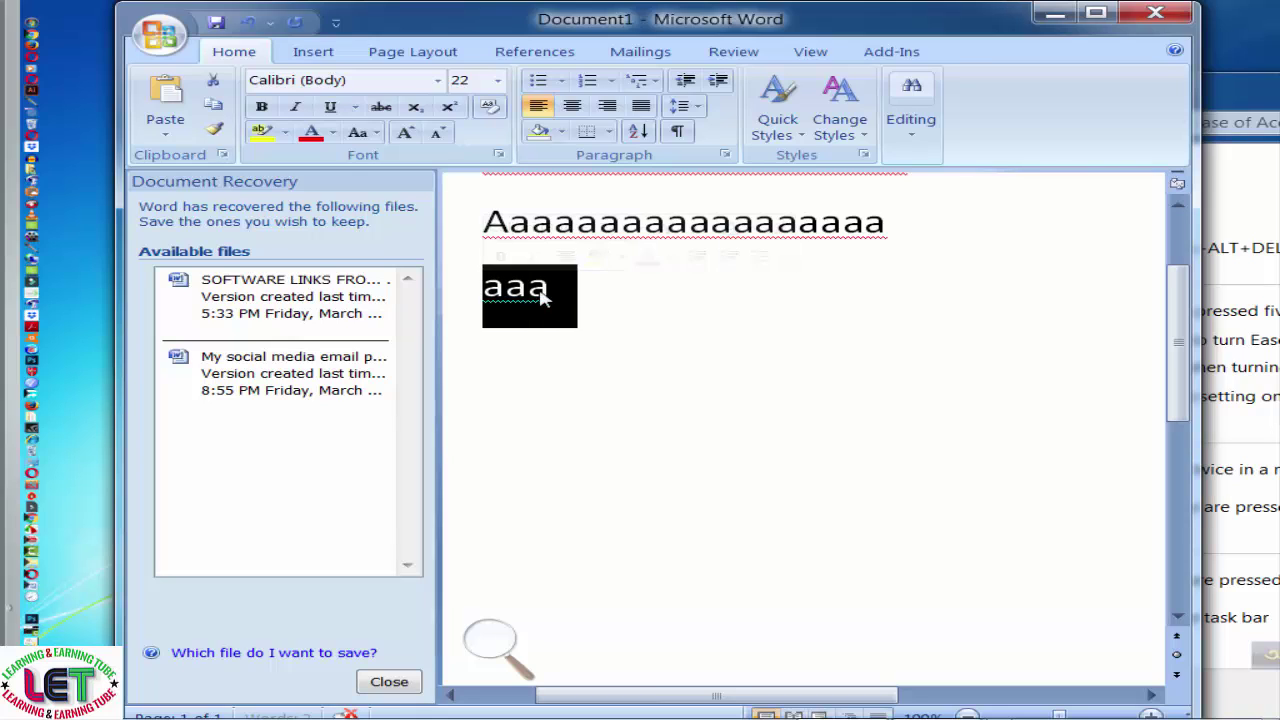
{"action": "type", "text": "sssssssssssssssss"}
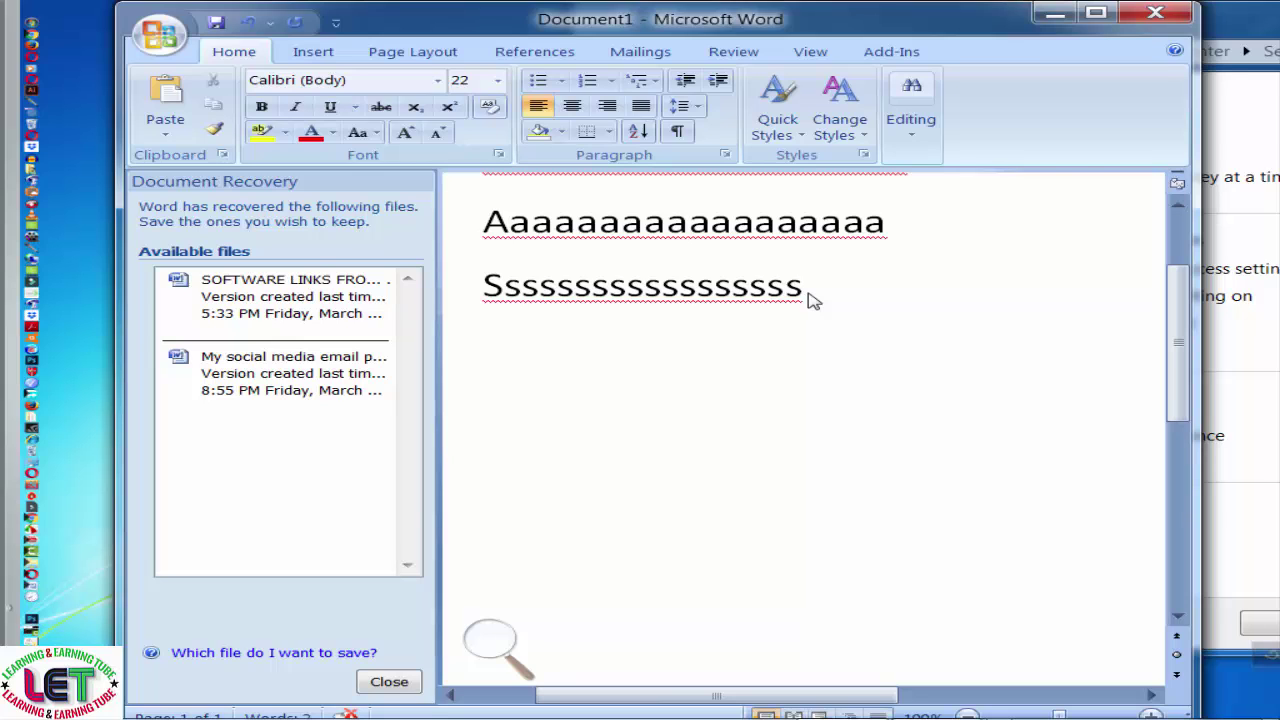
Step: Enable Turn on Sticky Keys in its settings and enter a single "a" on a new line of the document
{"action": "key", "text": "alt+Tab"}
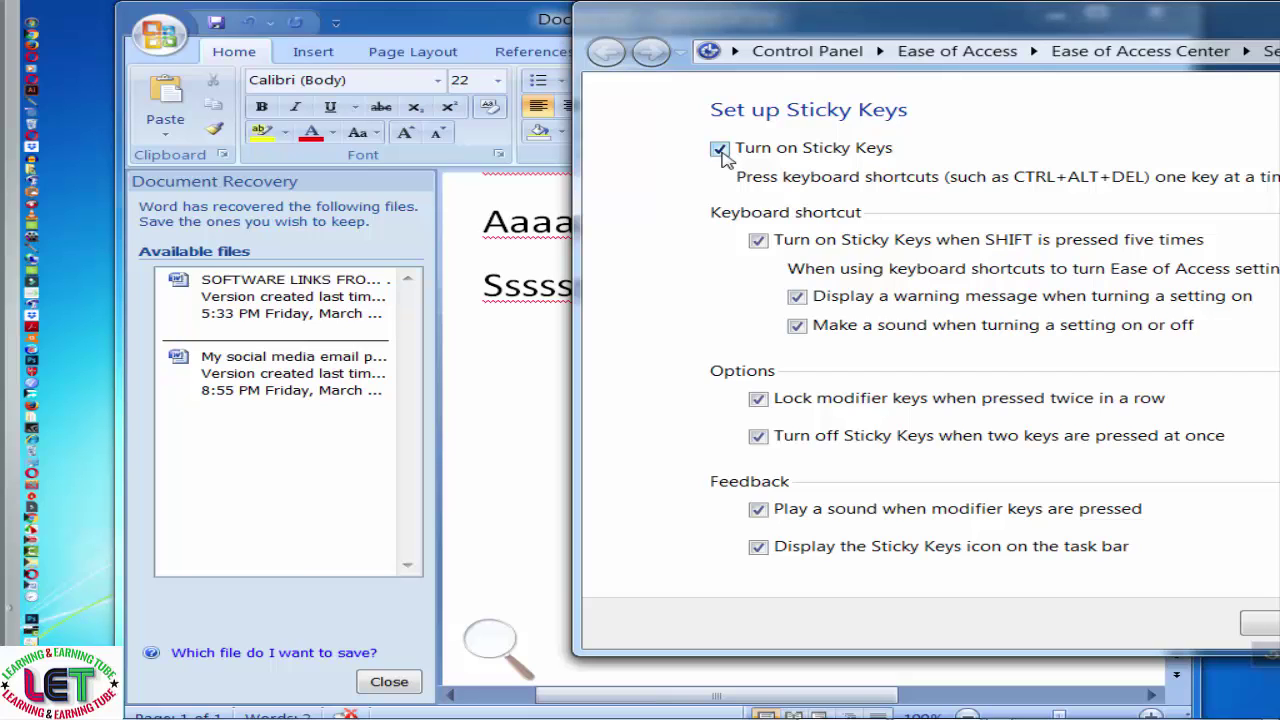
{"action": "left_click", "coordinate": [505, 357]}
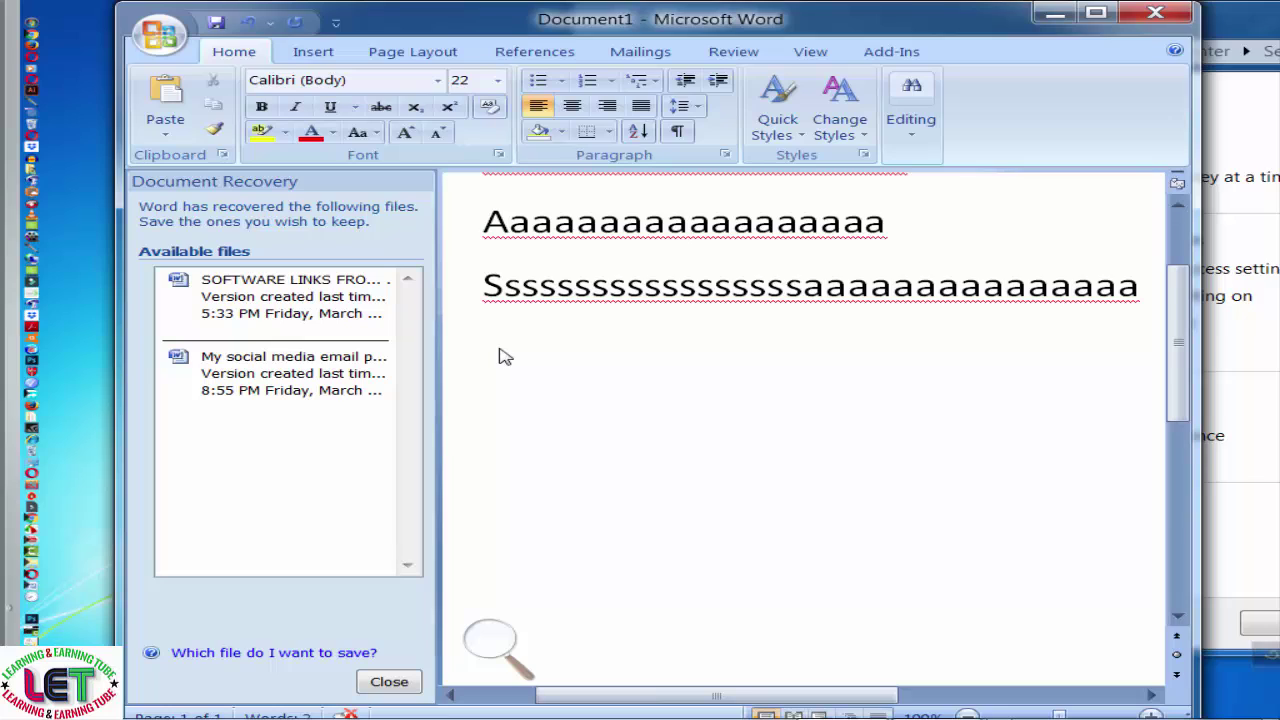
{"action": "type", "text": "a"}
Step: Enable Turn on Sticky Keys again and enter a row of lowercase a's on a new line below the single letter
{"action": "left_click", "coordinate": [1232, 112]}
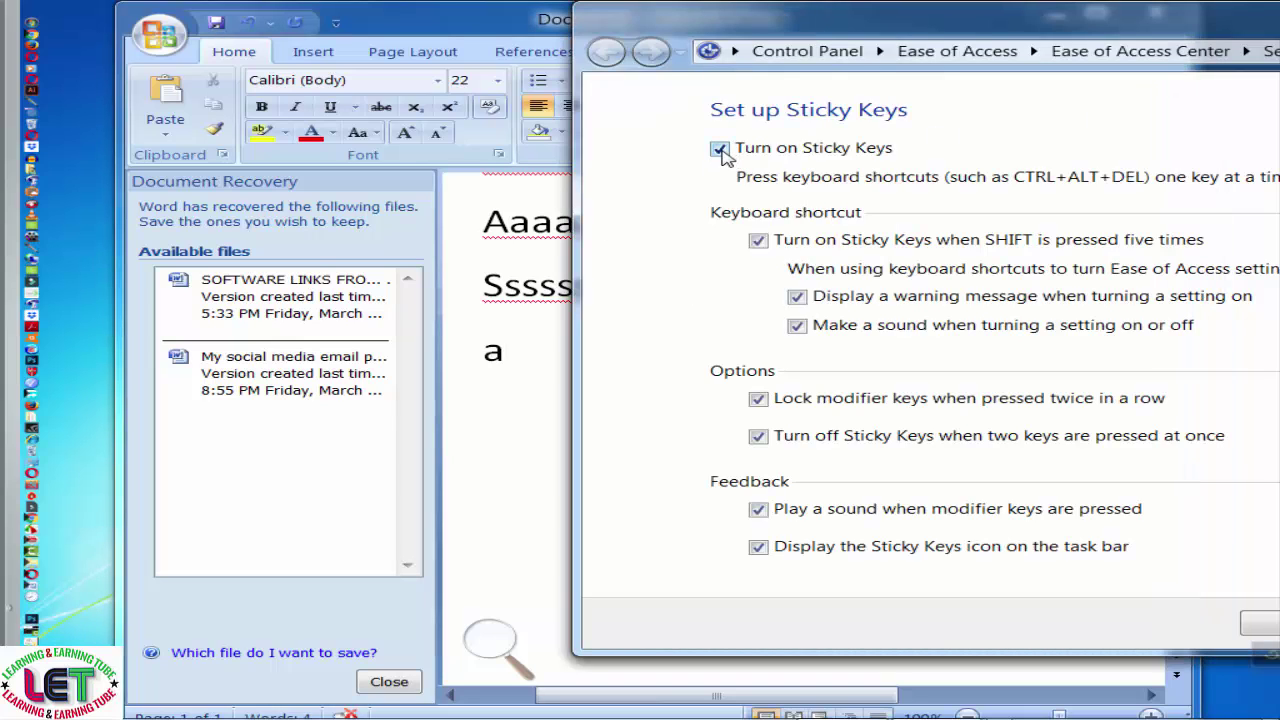
{"action": "left_click", "coordinate": [519, 372]}
{"action": "key", "text": "Return"}
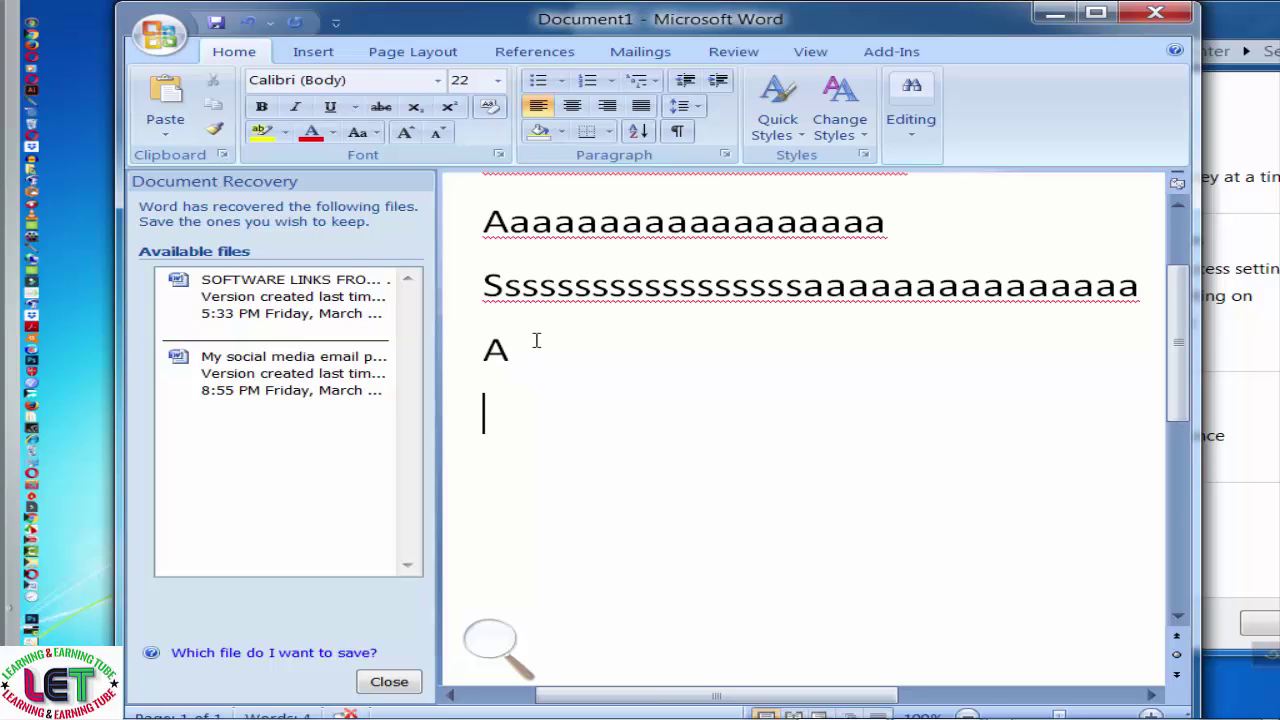
{"action": "type", "text": "aaa"}
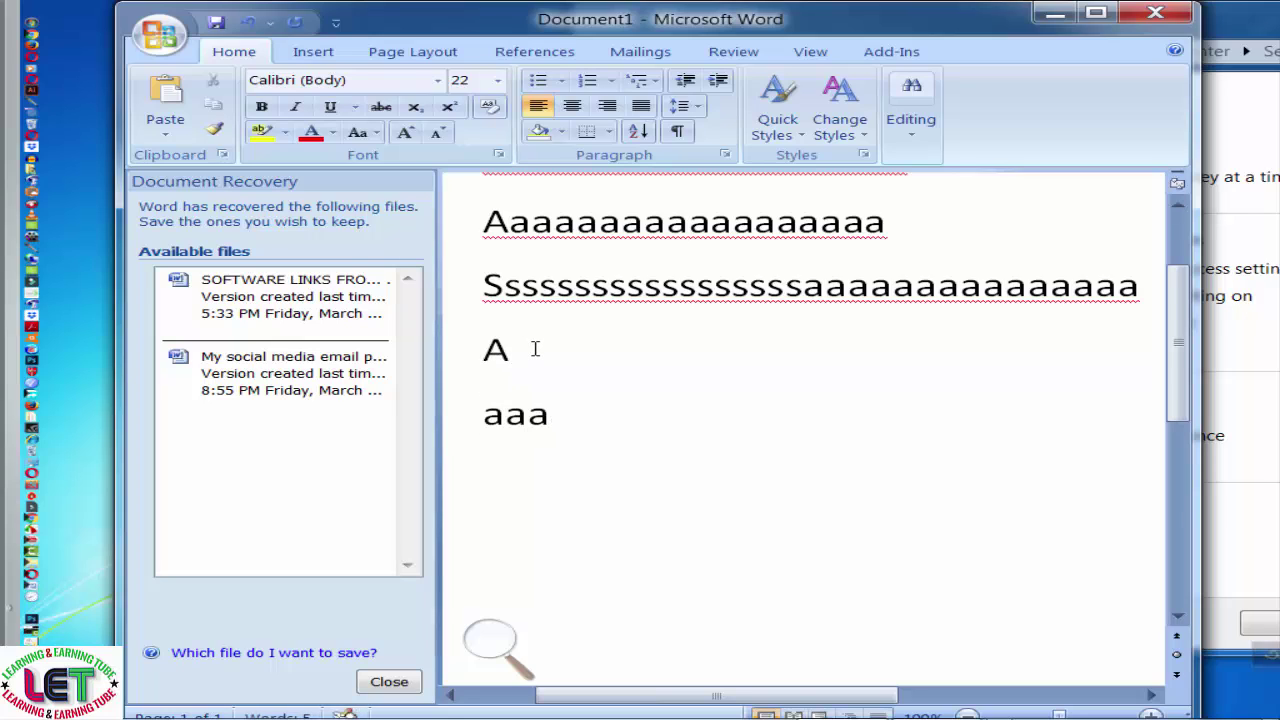
{"action": "type", "text": "aaaaaaaaaaaaaaaaa"}
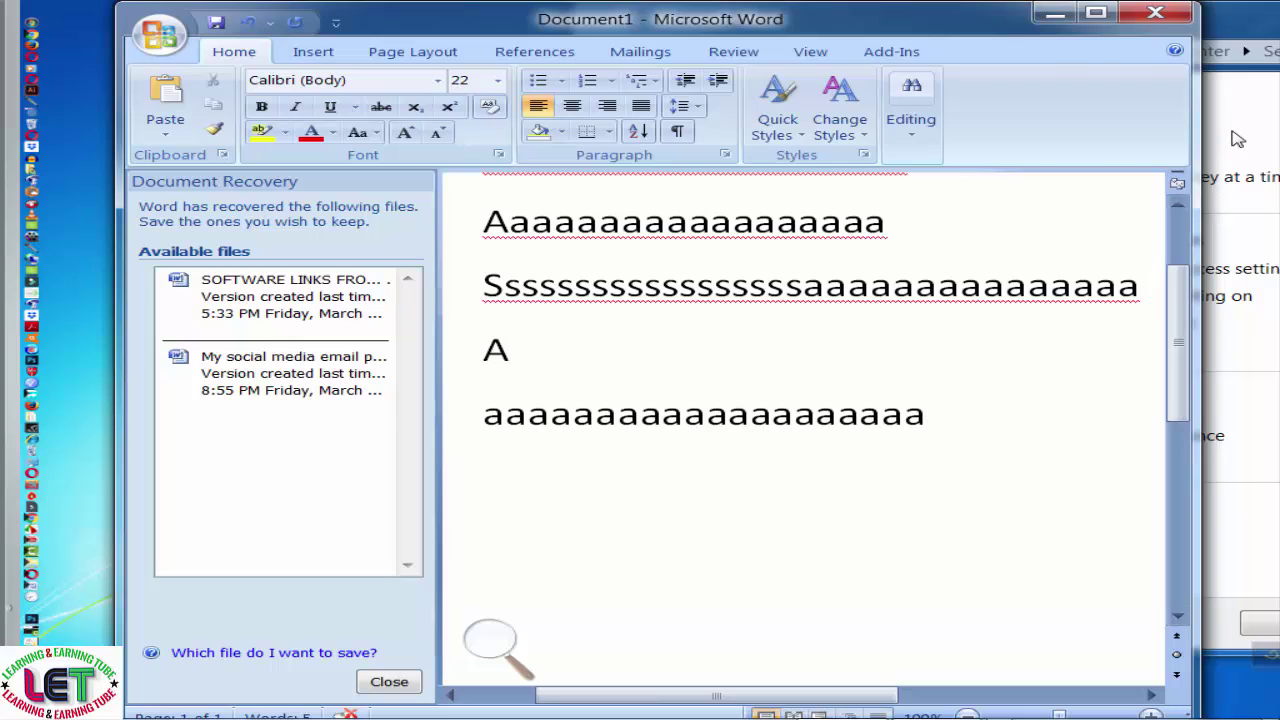
Step: Return to the Set up Sticky Keys settings window
{"action": "left_click", "coordinate": [1238, 139]}
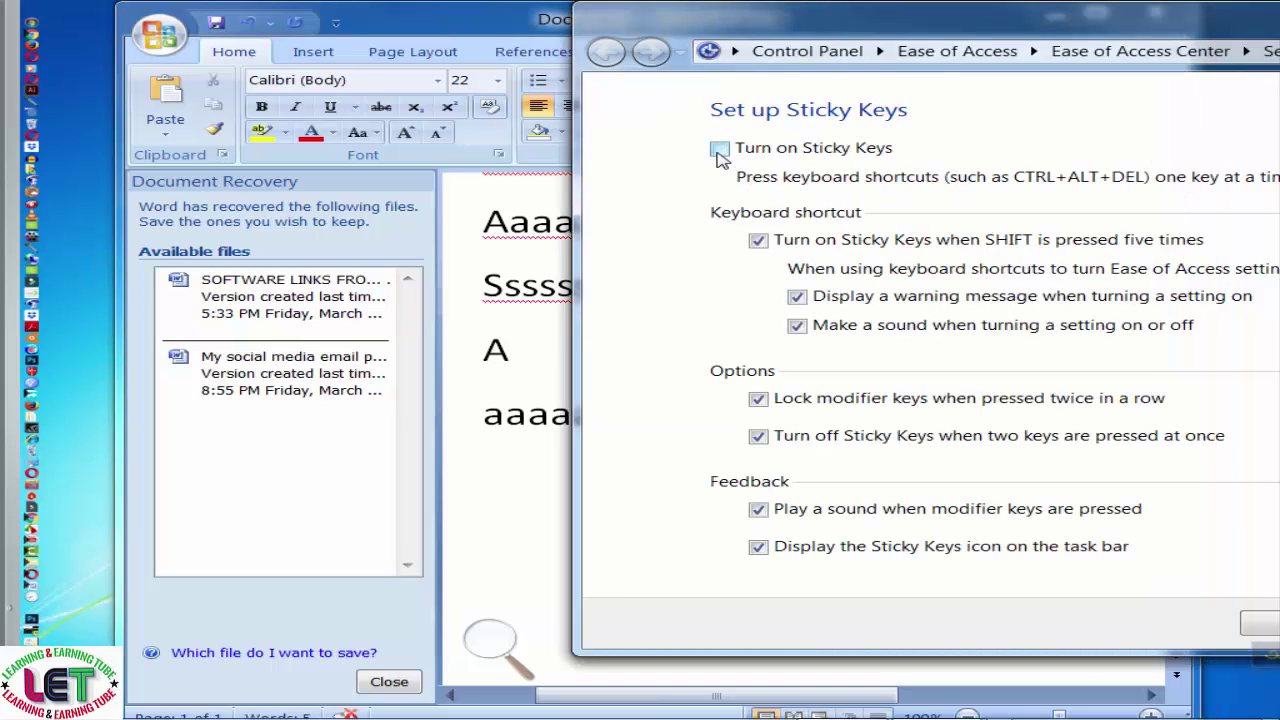